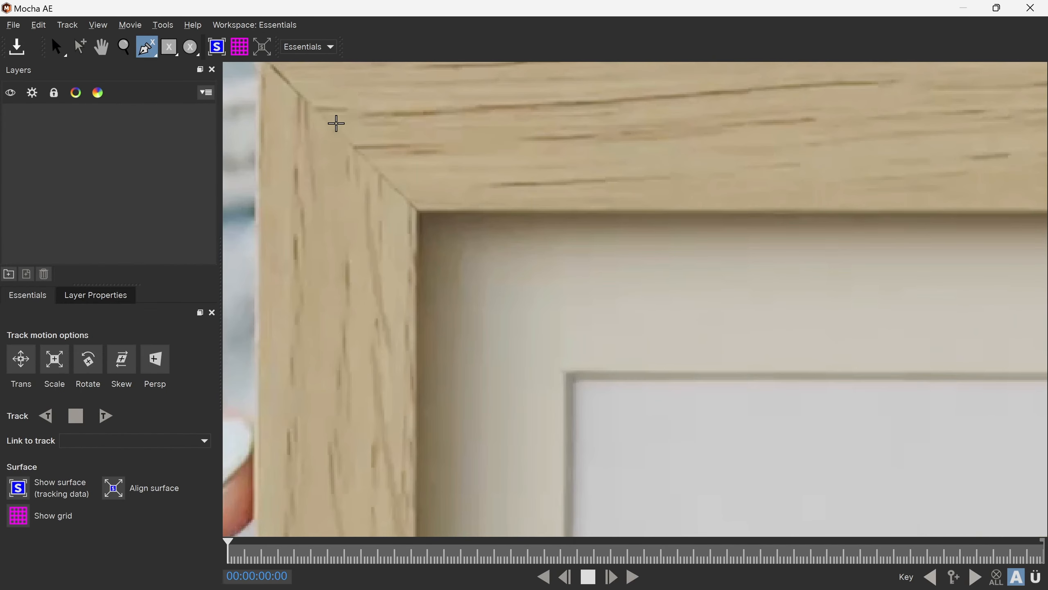
- Start an X-spline around the wooden picture frame with points at its upper-left and upper-right corners
scroll(330, 127, "up", 2)
left_click(347, 152)
key("x")
left_click_drag(745, 208, 256, 210)
left_click_drag(916, 206, 474, 211)
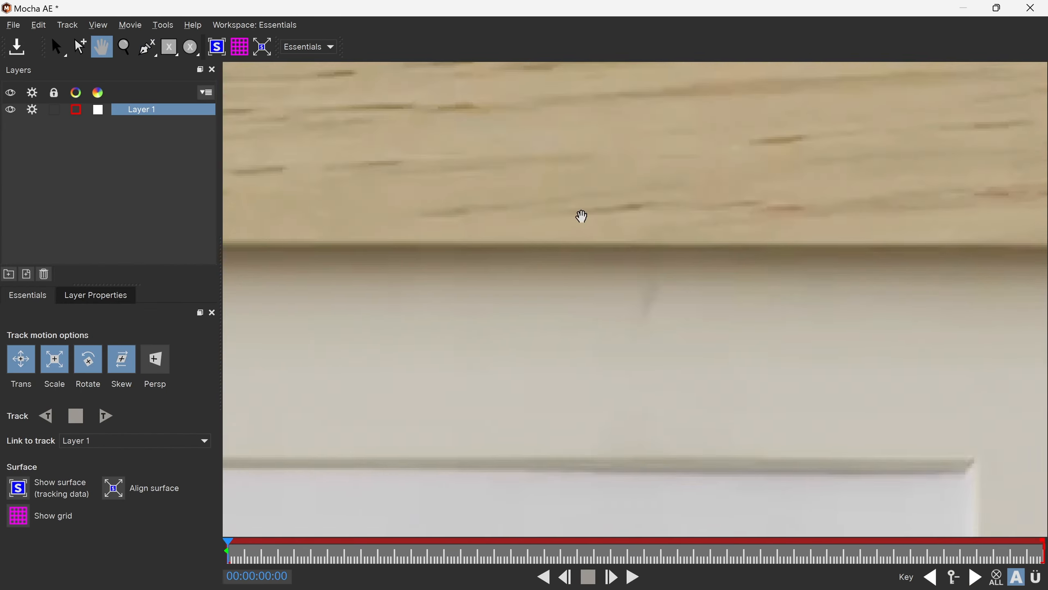
scroll(474, 214, "down", 5)
key("x")
left_click_drag(763, 211, 727, 220)
scroll(808, 177, "up", 6)
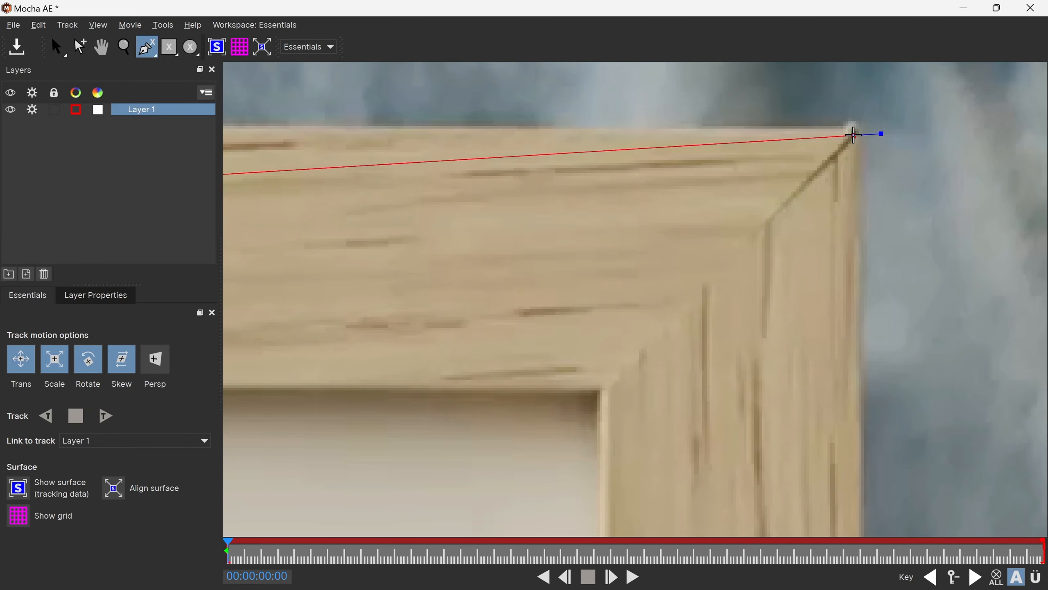
- Continue the spline down the frame's right side with a point at its lower-right outer corner
scroll(772, 273, "down", 3)
key("x")
left_click_drag(777, 416, 764, 99)
left_click_drag(746, 401, 764, 99)
left_click_drag(524, 450, 701, 178)
scroll(775, 443, "down", 2)
scroll(775, 443, "down", 5)
key("x")
scroll(805, 351, "up", 7)
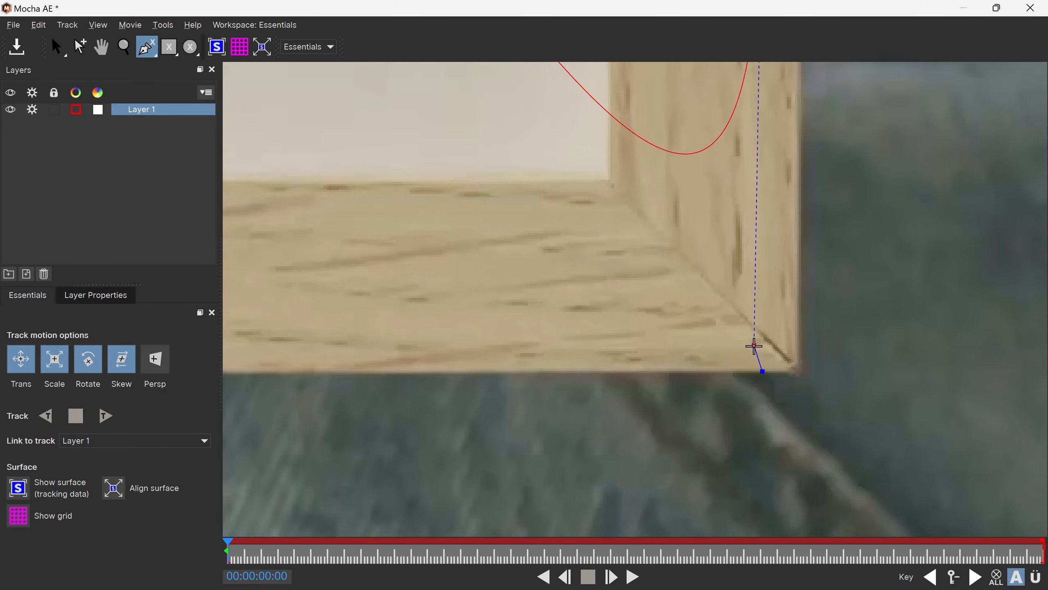
left_click(793, 363)
- Continue the spline along the frame's lower edge with a point at its lower-left outer corner
key("x")
left_click_drag(522, 304, 713, 321)
scroll(701, 318, "down", 5)
key("x")
left_click_drag(446, 285, 807, 316)
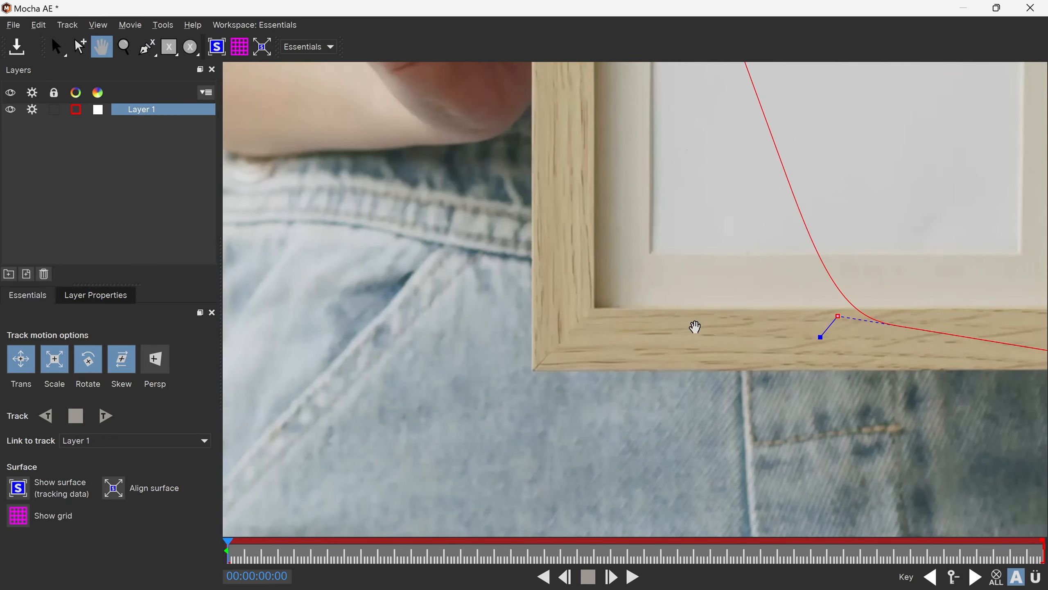
scroll(541, 351, "up", 5)
scroll(552, 374, "up", 4)
left_click(520, 406)
- Close the spline up the frame's left side to complete the four-cornered tracking shape
key("x")
scroll(666, 178, "down", 8)
left_click_drag(666, 141, 666, 511)
left_click_drag(687, 235, 669, 405)
scroll(644, 421, "up", 4)
scroll(668, 264, "down", 8)
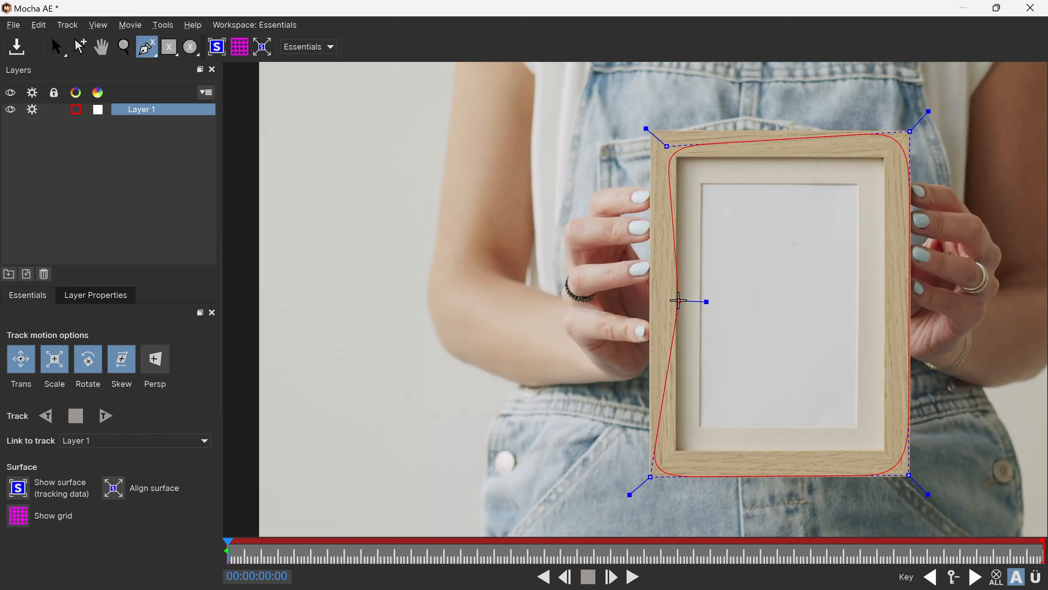
right_click(678, 300)
- Enable perspective in the track motion options, then show the tracking surface and align it to the footage
key("x")
left_click_drag(713, 305, 499, 298)
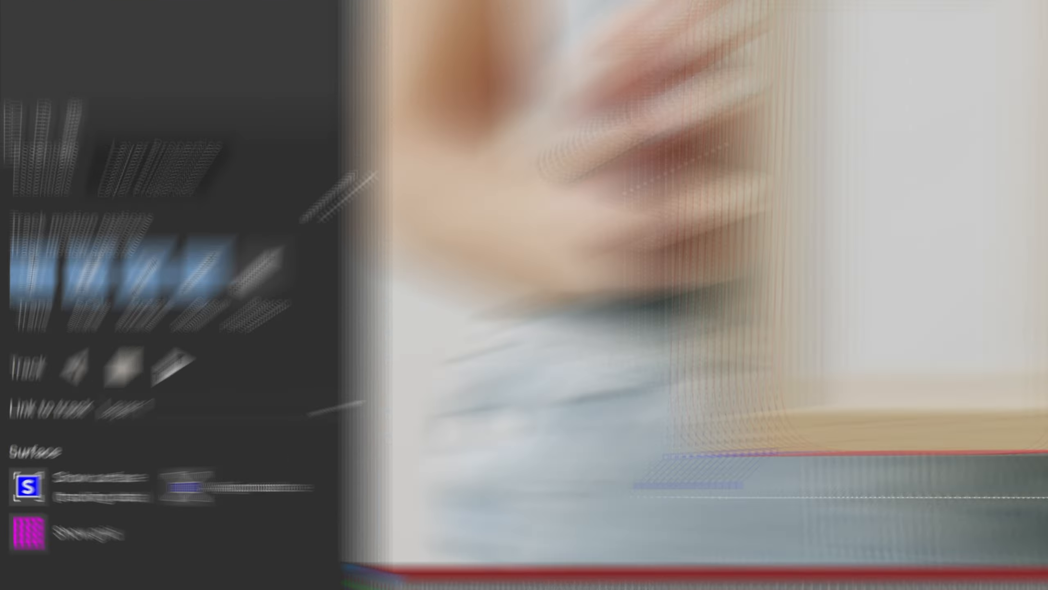
left_click(469, 111)
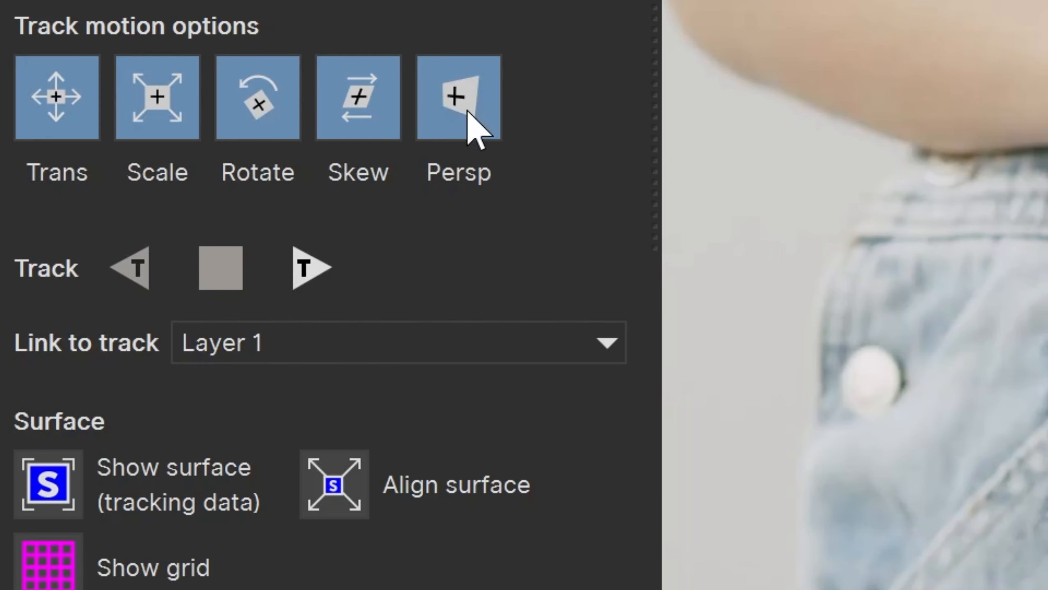
left_click(46, 487)
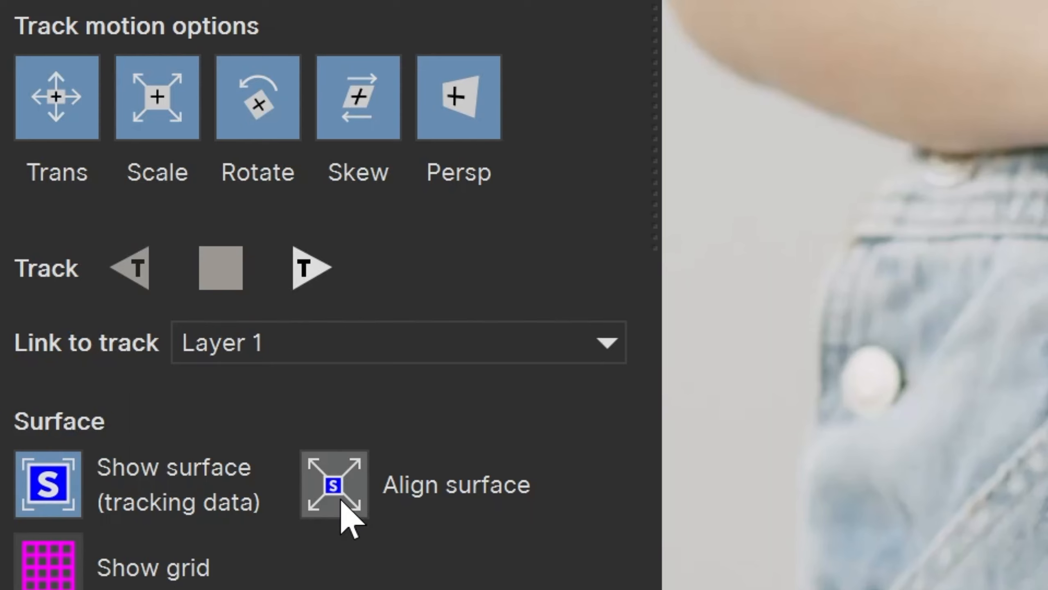
left_click(347, 488)
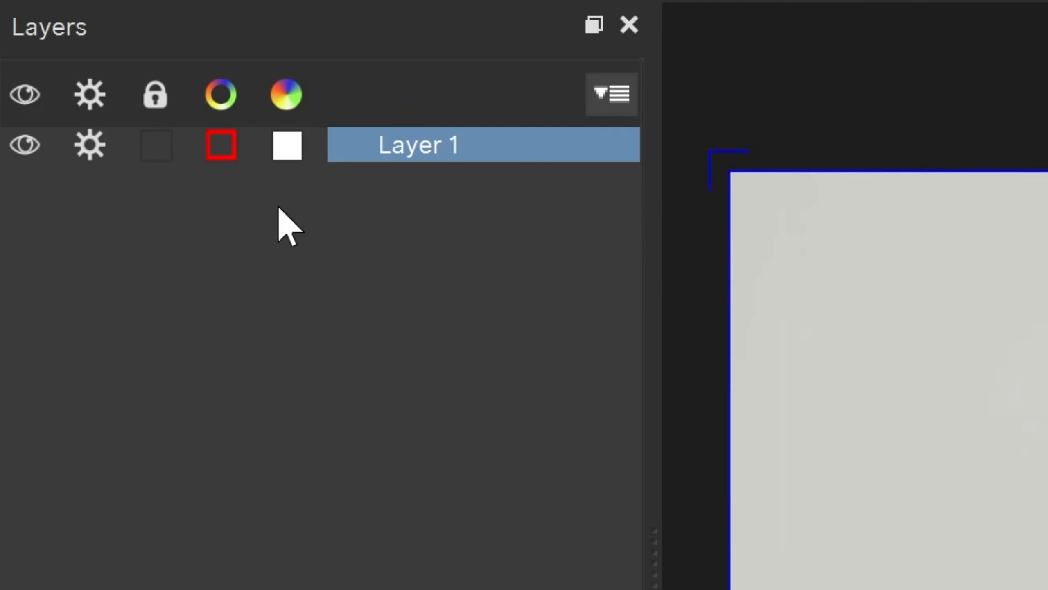
- Rename the spline layer as TrackFrame and track it forward through the clip
double_click(431, 149)
type("TrackFrame")
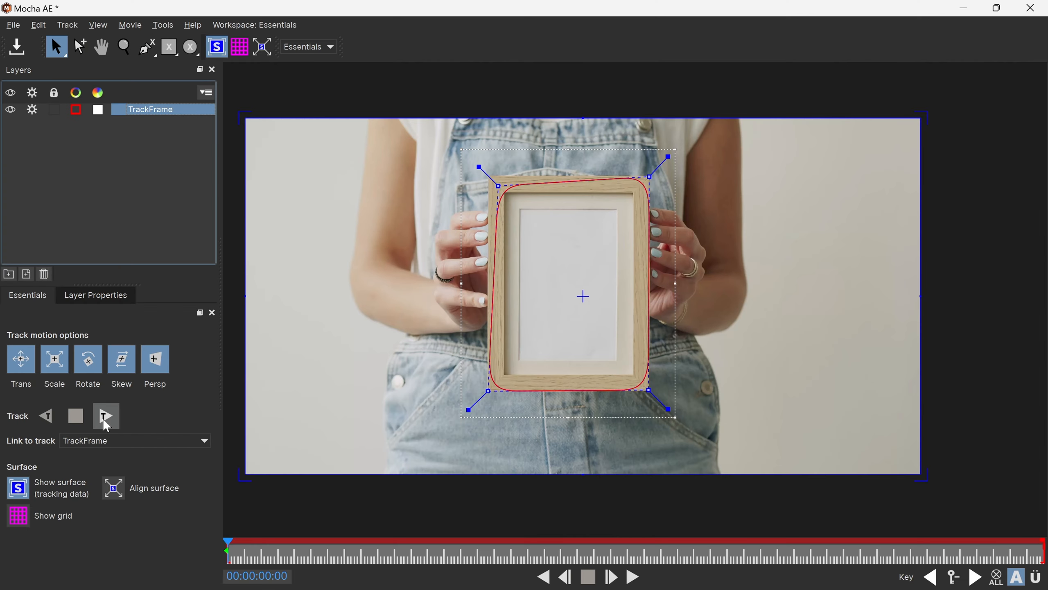
left_click(307, 264)
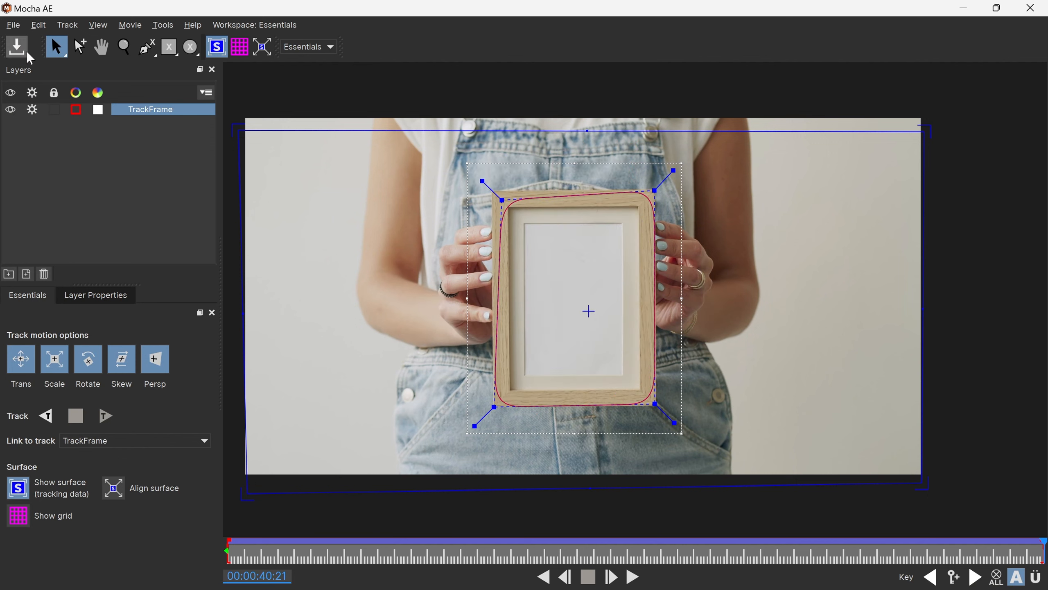
- Return to After Effects, import Generative Fill.psd as a composition, and place its butterfly drawing layer above Picture Frame.mp4 in the timeline
left_click(965, 6)
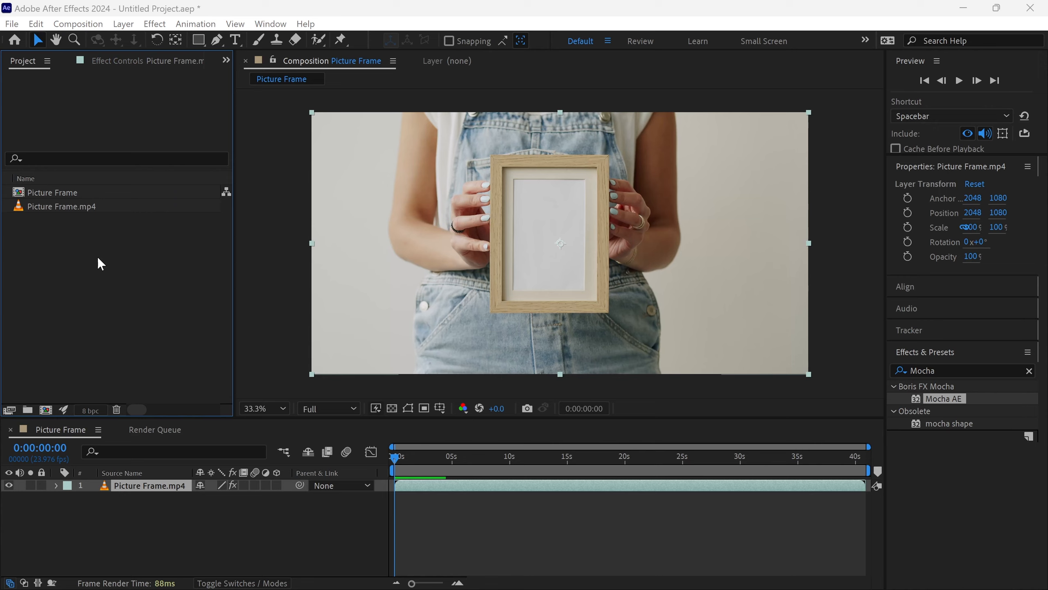
double_click(96, 258)
left_click(186, 180)
left_click(402, 448)
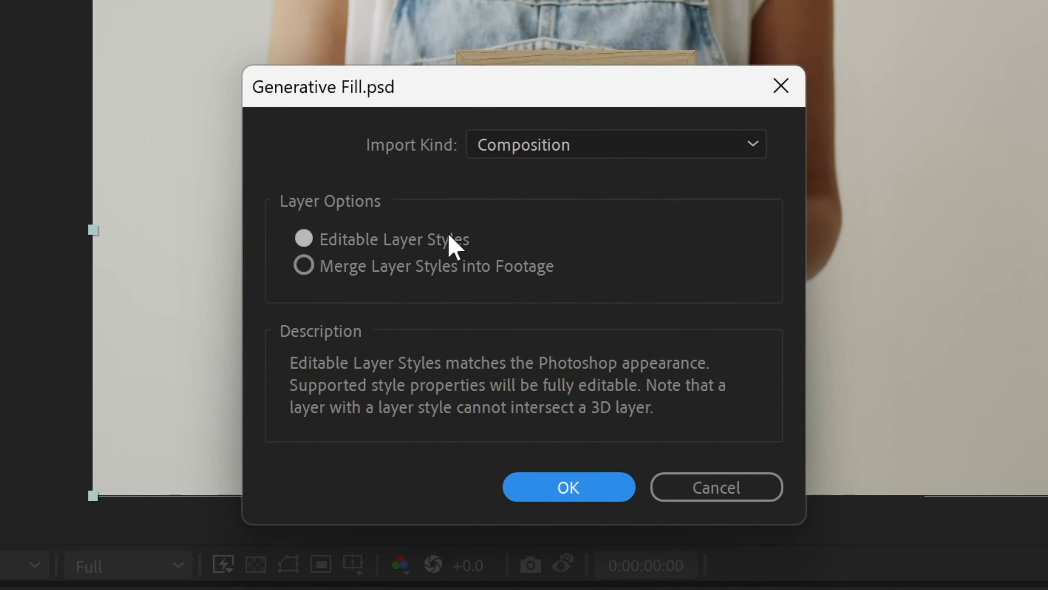
left_click(577, 145)
left_click(409, 193)
left_click(558, 419)
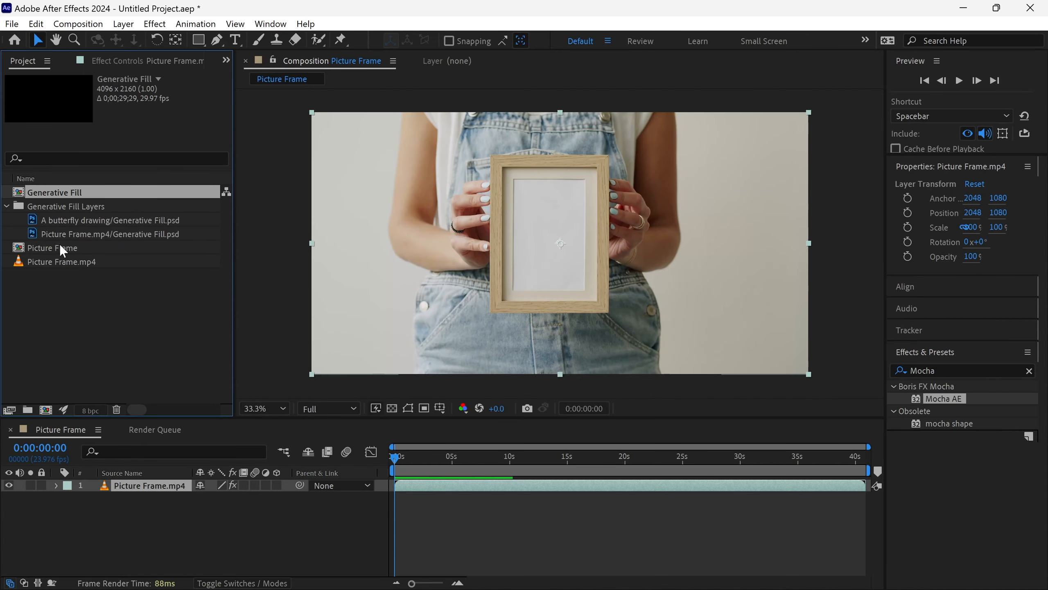
left_click_drag(77, 223, 142, 485)
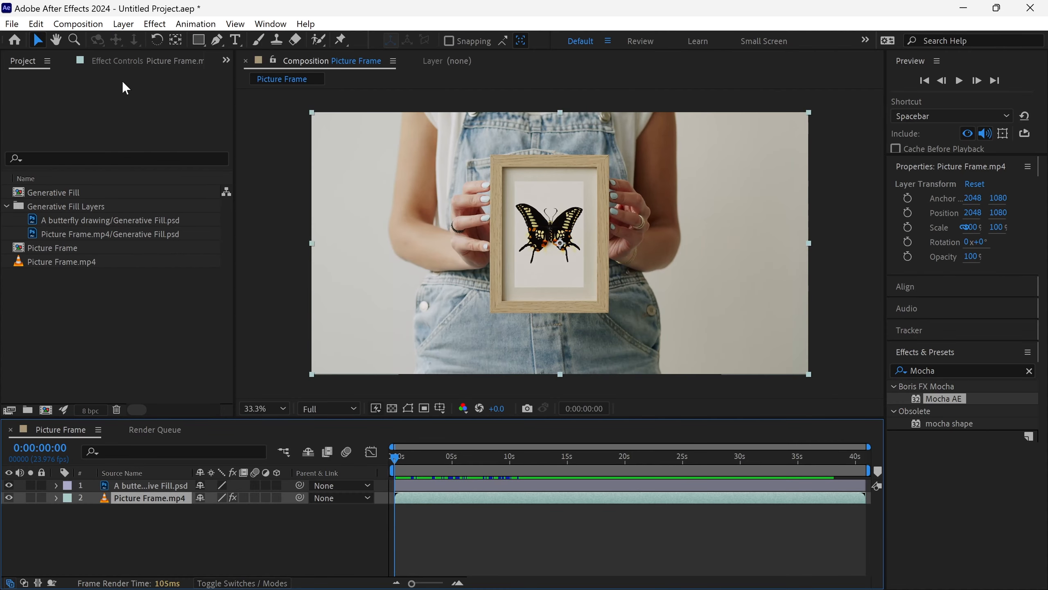
- Create track data from the TrackFrame layer in the Mocha AE effect on Picture Frame.mp4
left_click(128, 62)
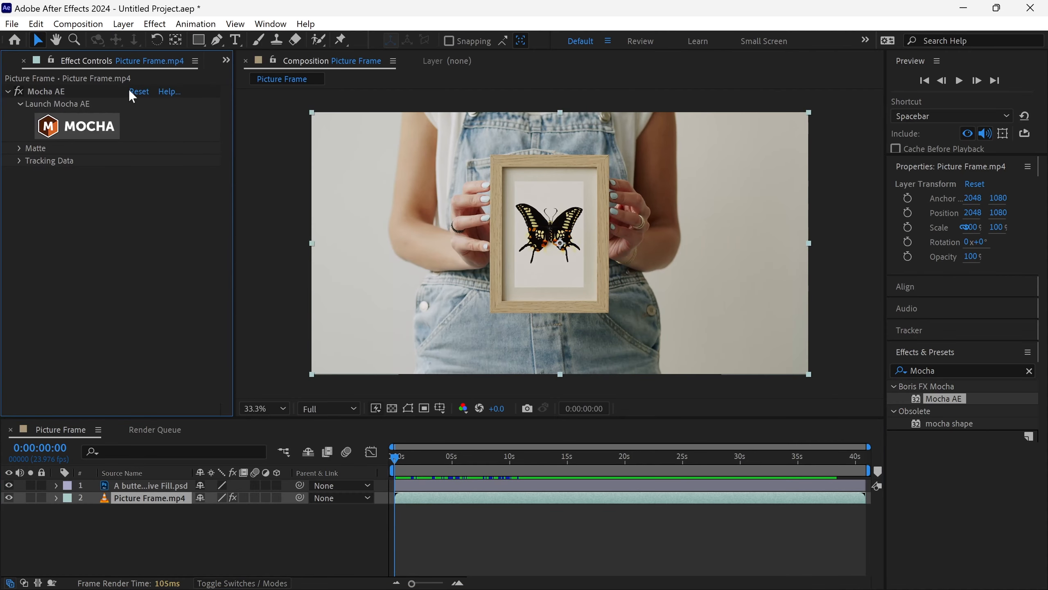
left_click(19, 160)
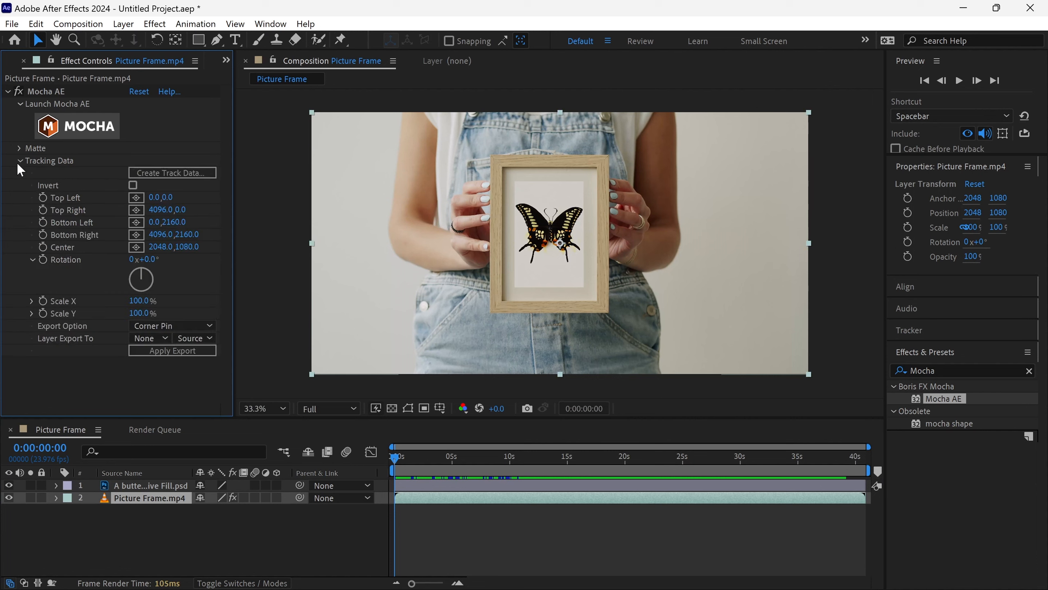
left_click(142, 174)
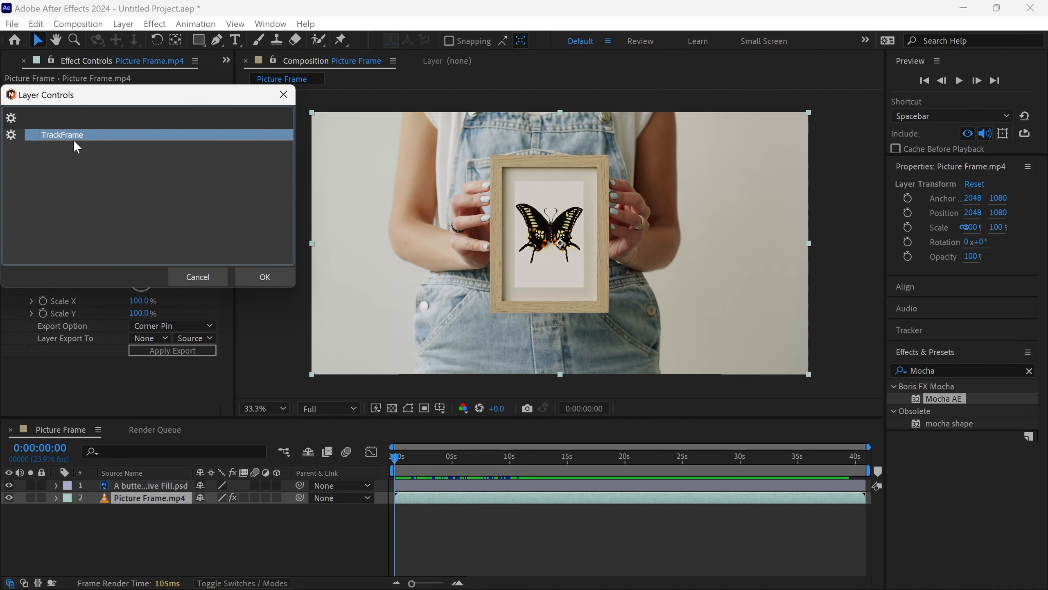
left_click(255, 278)
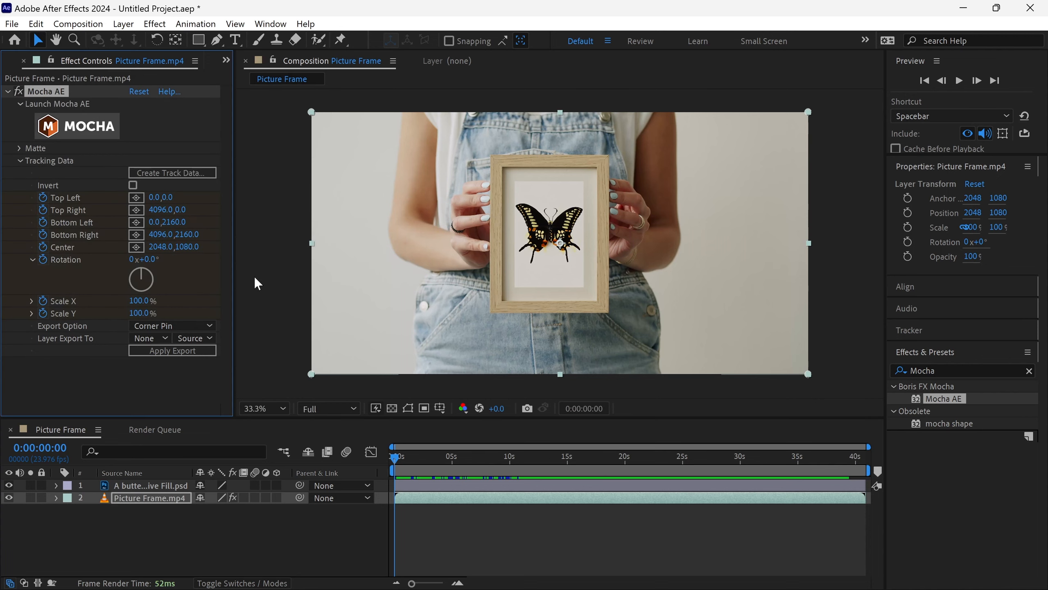
- Export the Corner Pin tracking data to the butterfly drawing/Generative Fill.psd layer
left_click(152, 337)
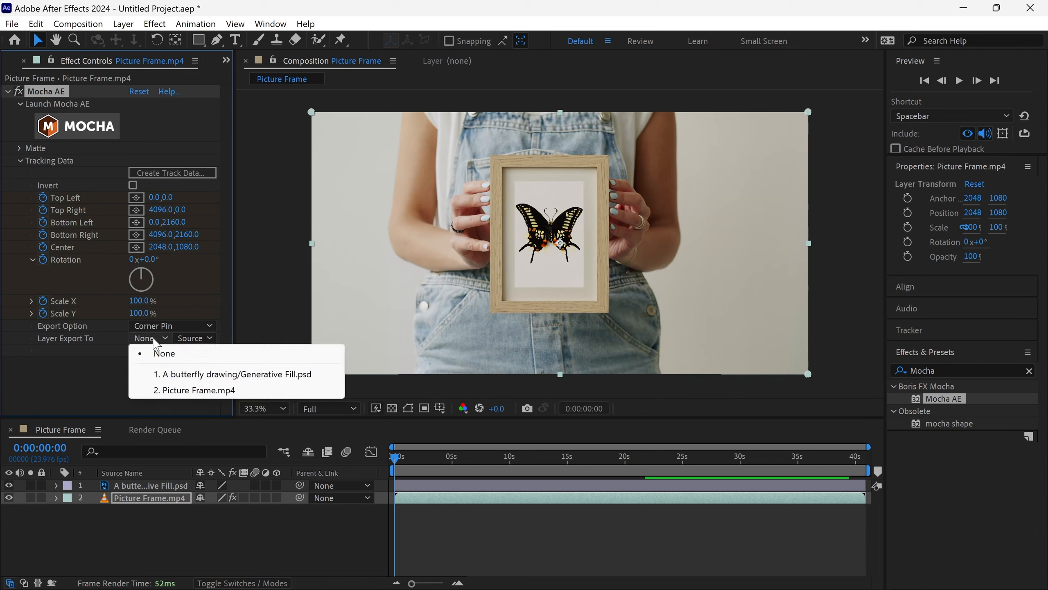
left_click(167, 372)
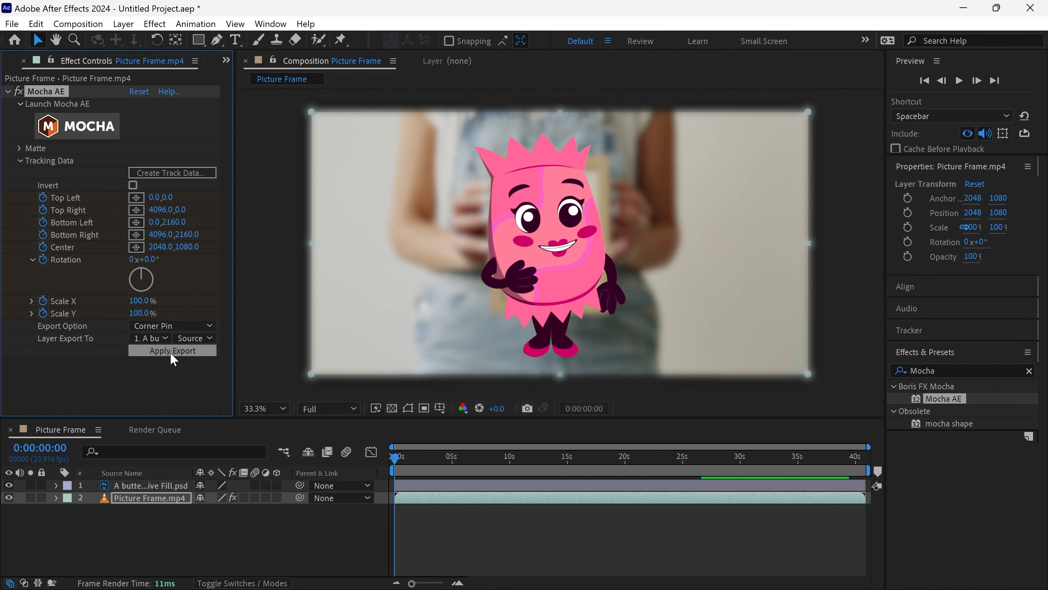
left_click(171, 352)
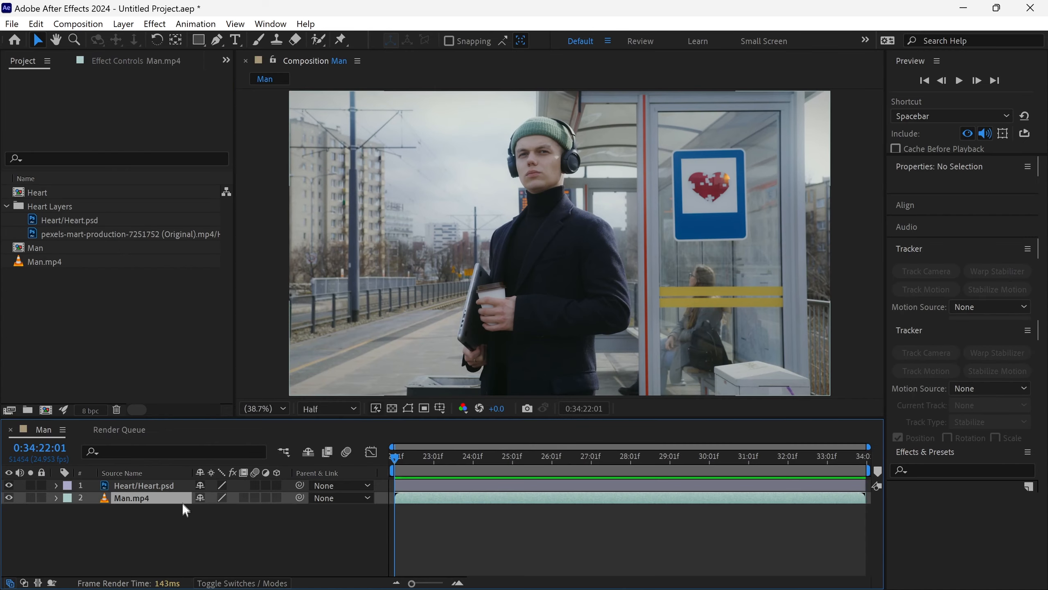
- Start Track Motion on Man.mp4 and place Track Point 1 on the upper-left corner of the bus stop sign's white panel
left_click(182, 502)
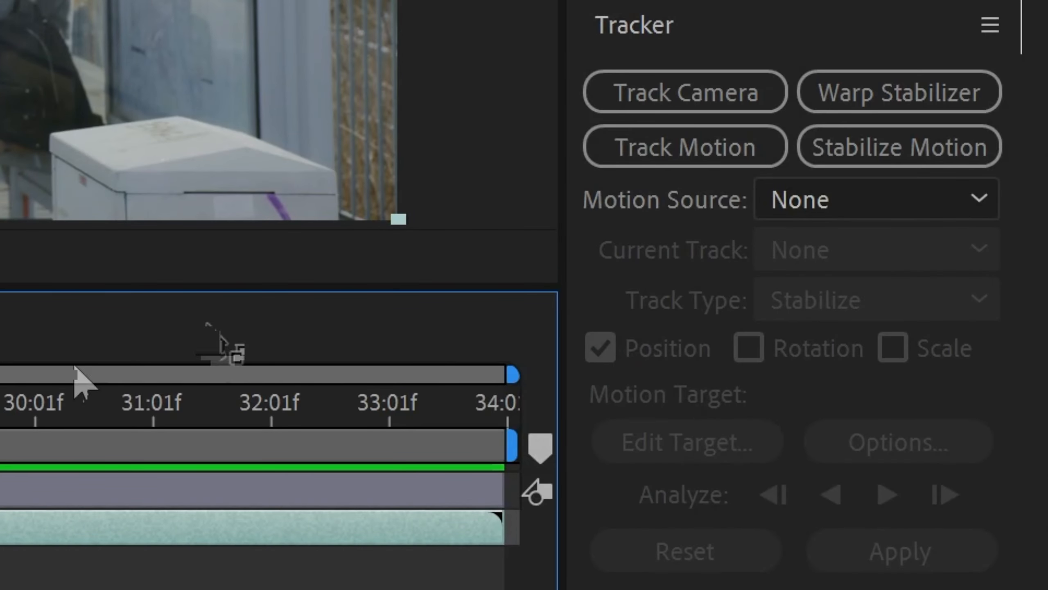
left_click(718, 158)
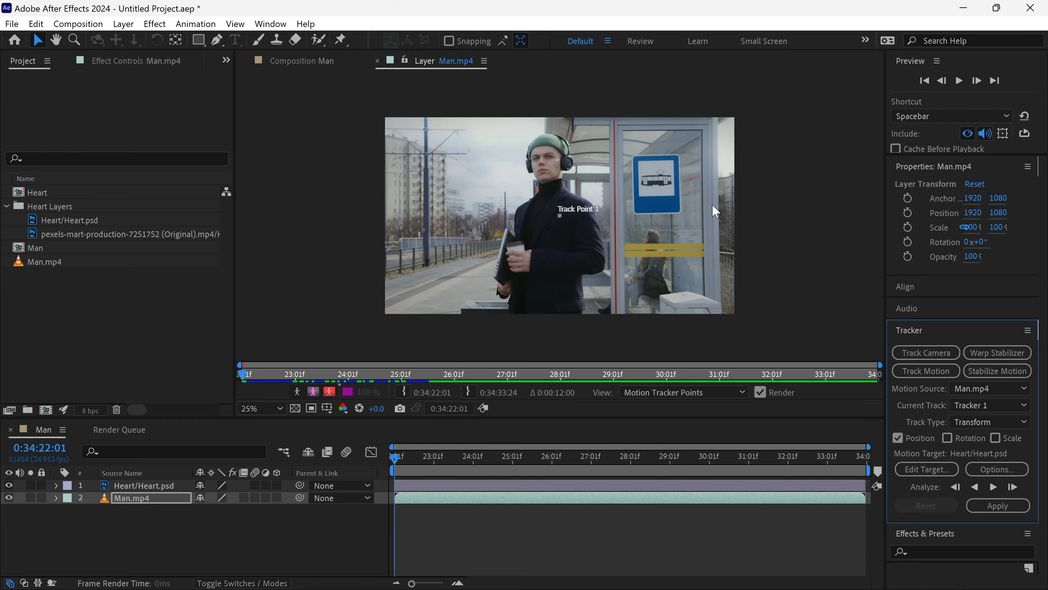
scroll(560, 215, "up", 8)
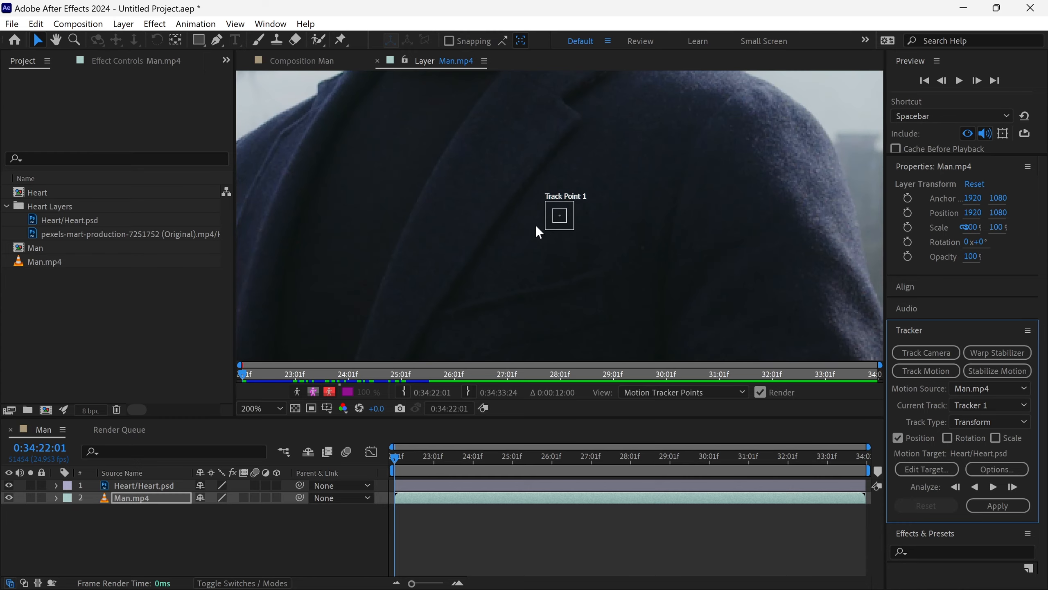
left_click_drag(565, 246, 496, 331)
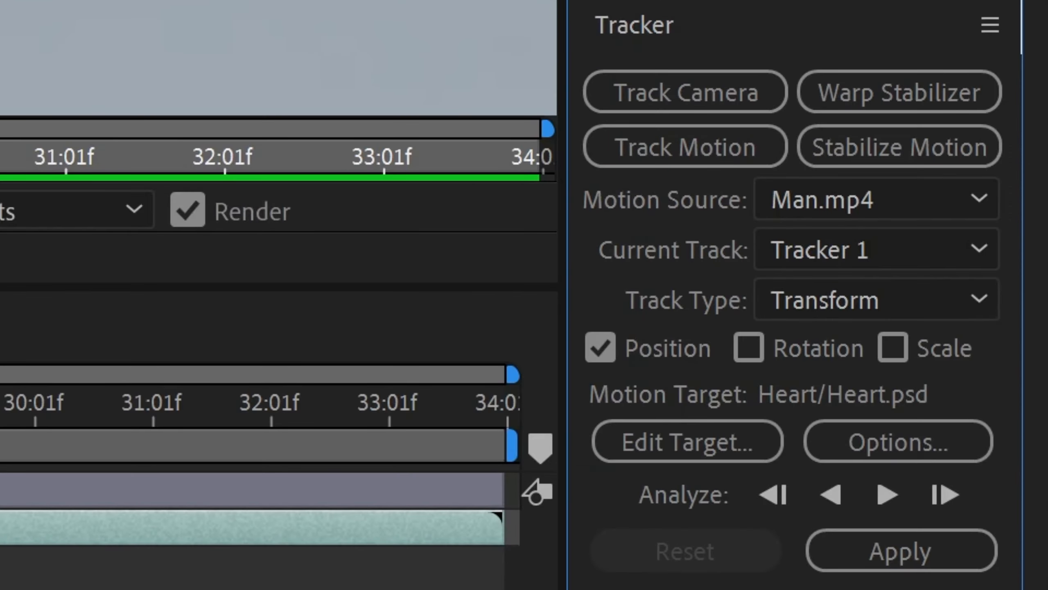
- Include rotation and scale with Track Point 2 on the white panel's lower-right corner, and analyze the motion forward
left_click(747, 348)
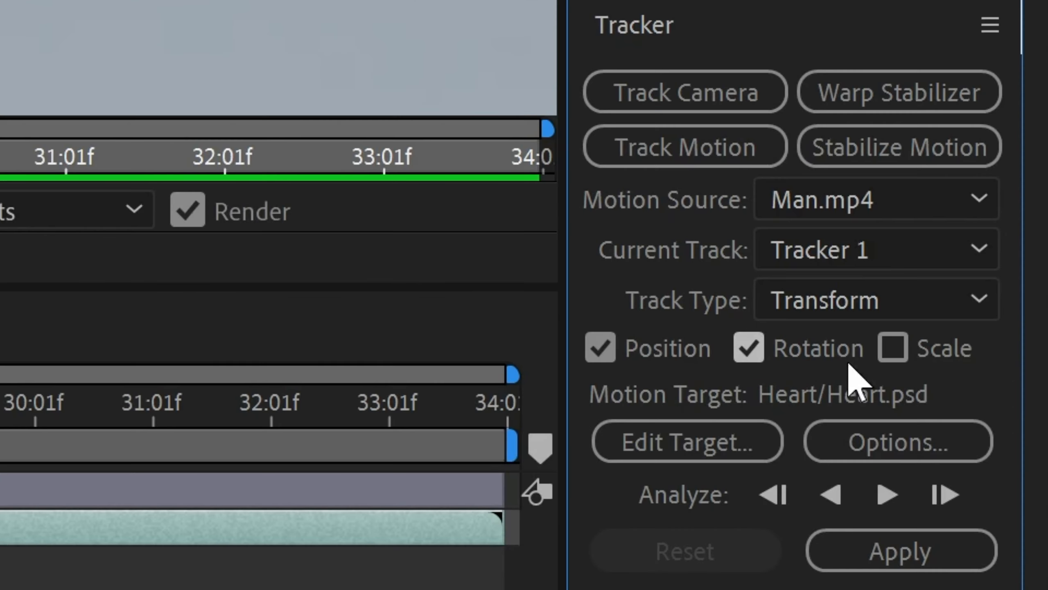
left_click(893, 348)
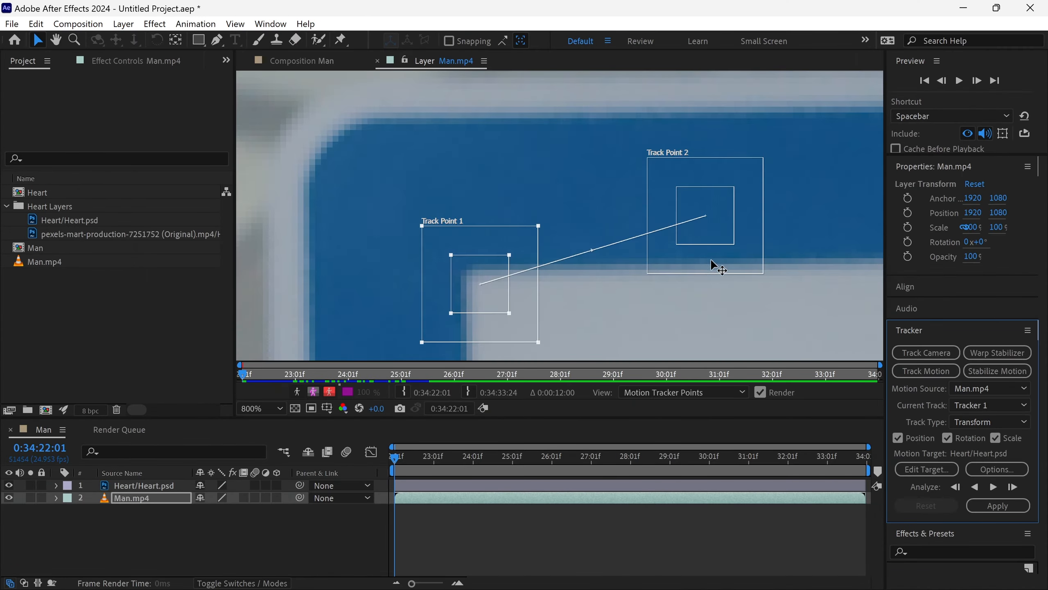
scroll(776, 367, "up", 3)
left_click_drag(774, 362, 386, 274)
left_click_drag(439, 184, 441, 184)
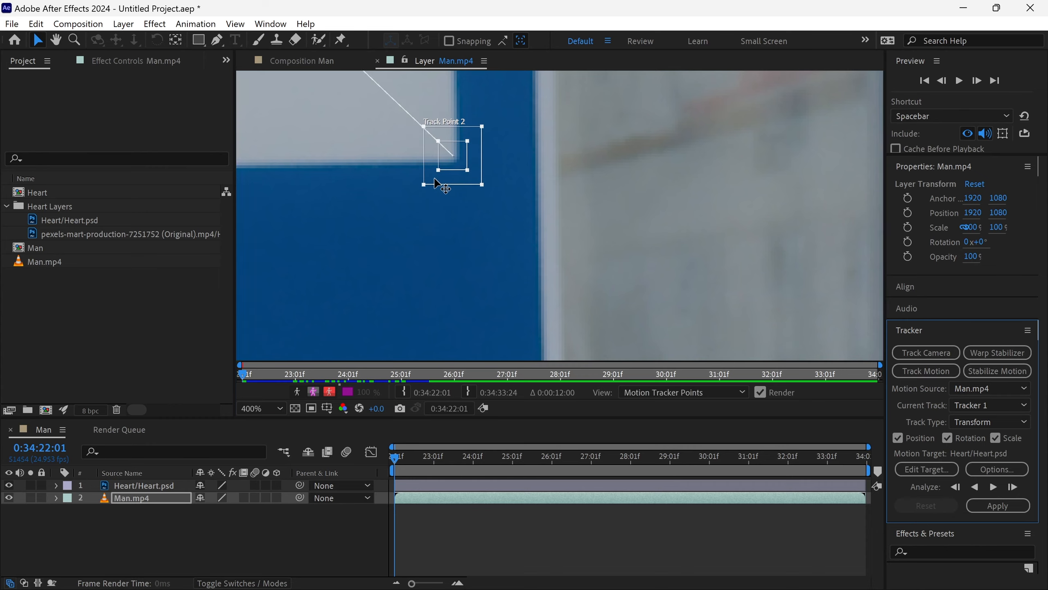
scroll(443, 185, "down", 3)
scroll(442, 198, "up", 2)
scroll(446, 202, "down", 1)
left_click_drag(461, 229, 529, 296)
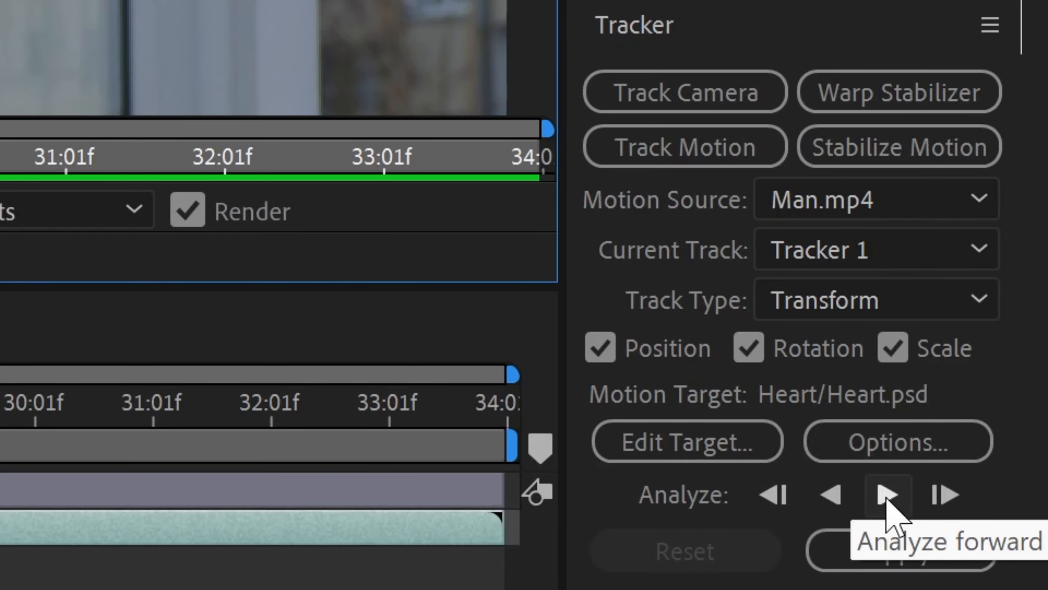
left_click(886, 495)
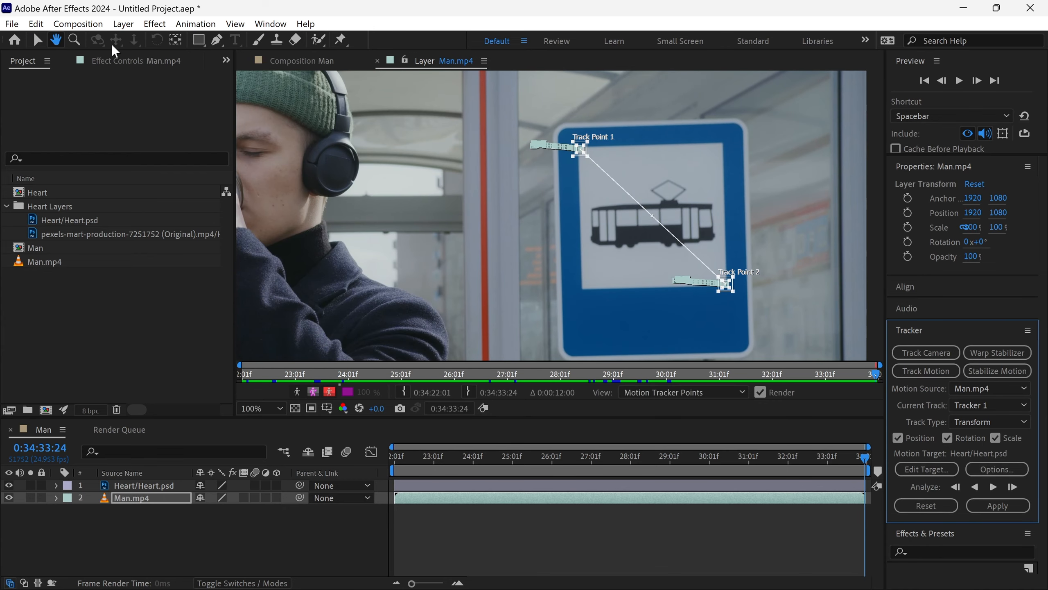
- Add a null object layer to the Man composition
left_click(124, 25)
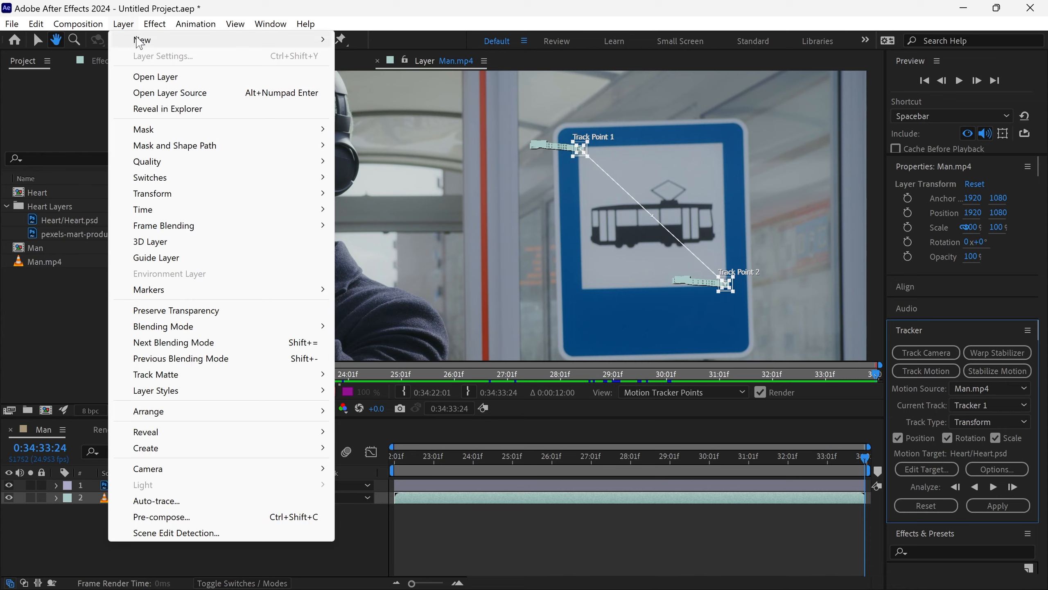
mouse_move(142, 41)
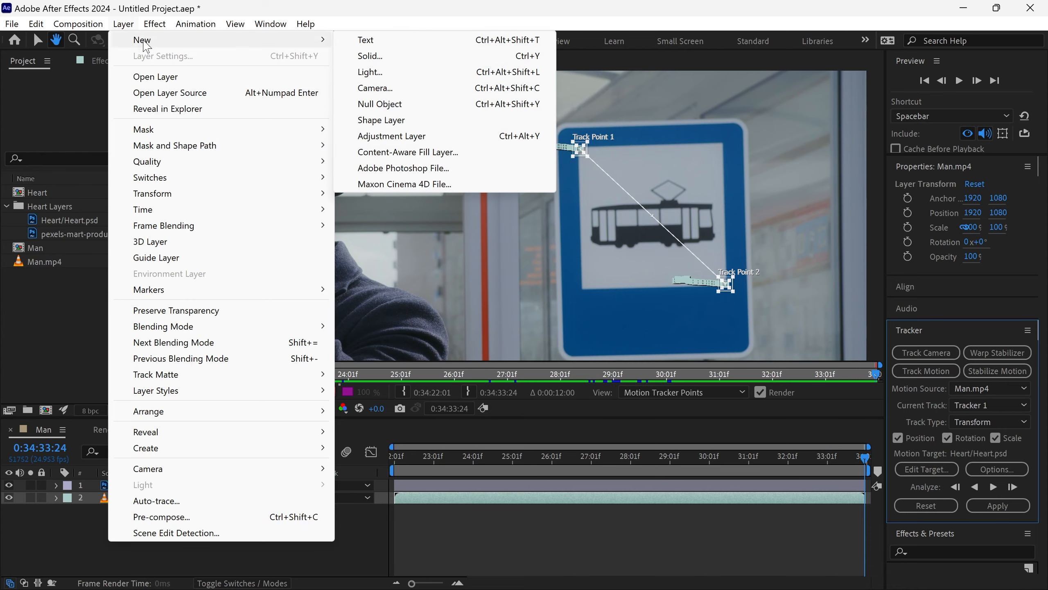
left_click(369, 103)
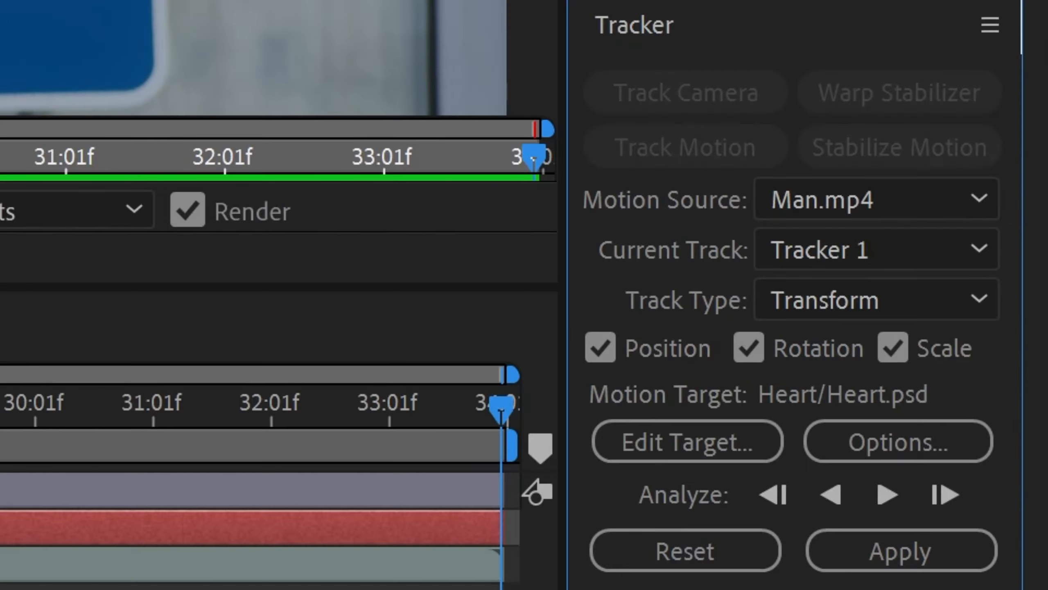
- Set the tracker's motion target to the Null 1 layer
left_click(687, 452)
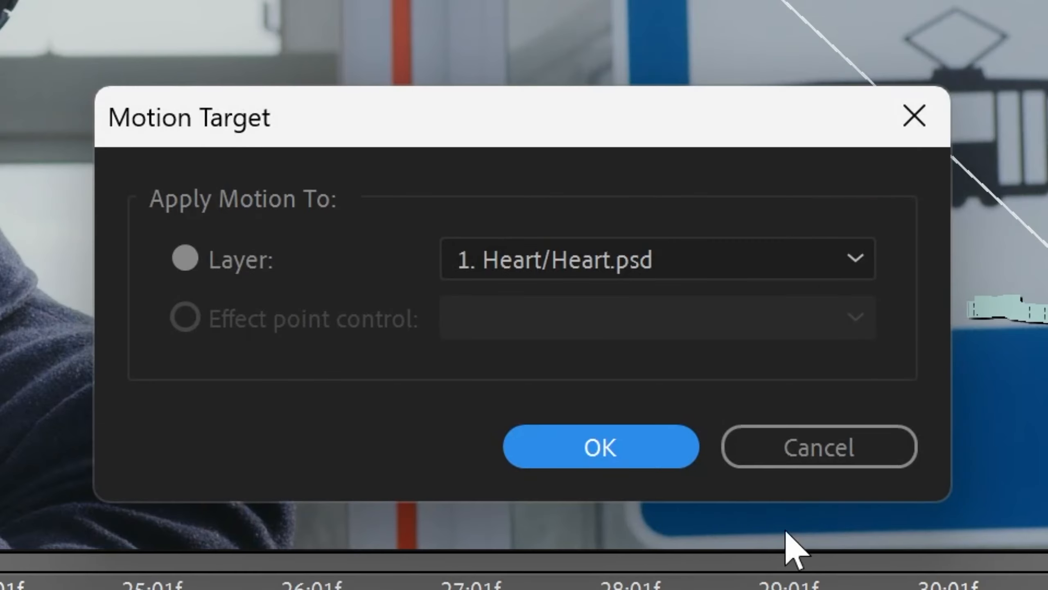
left_click(617, 271)
left_click(567, 356)
left_click(606, 436)
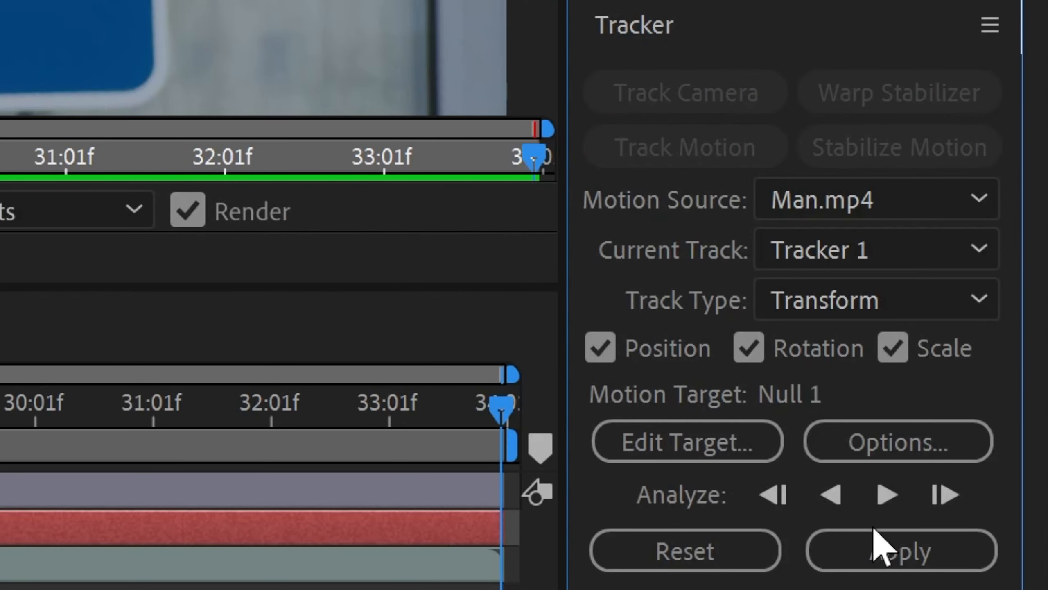
- Apply the tracking data to Null 1 in the X and Y dimensions
left_click(879, 553)
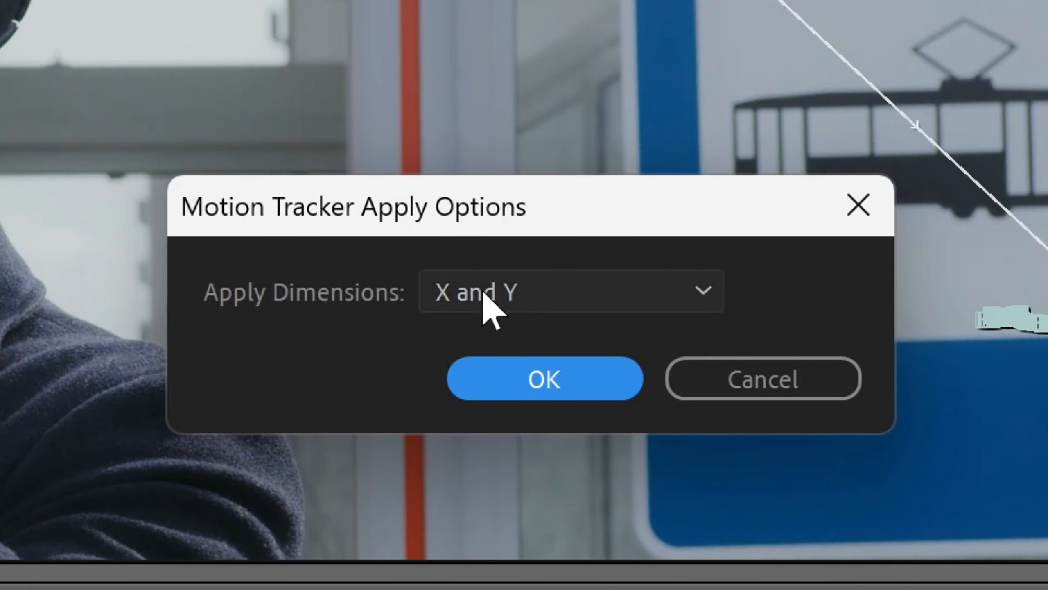
left_click(553, 301)
left_click(478, 353)
left_click(479, 355)
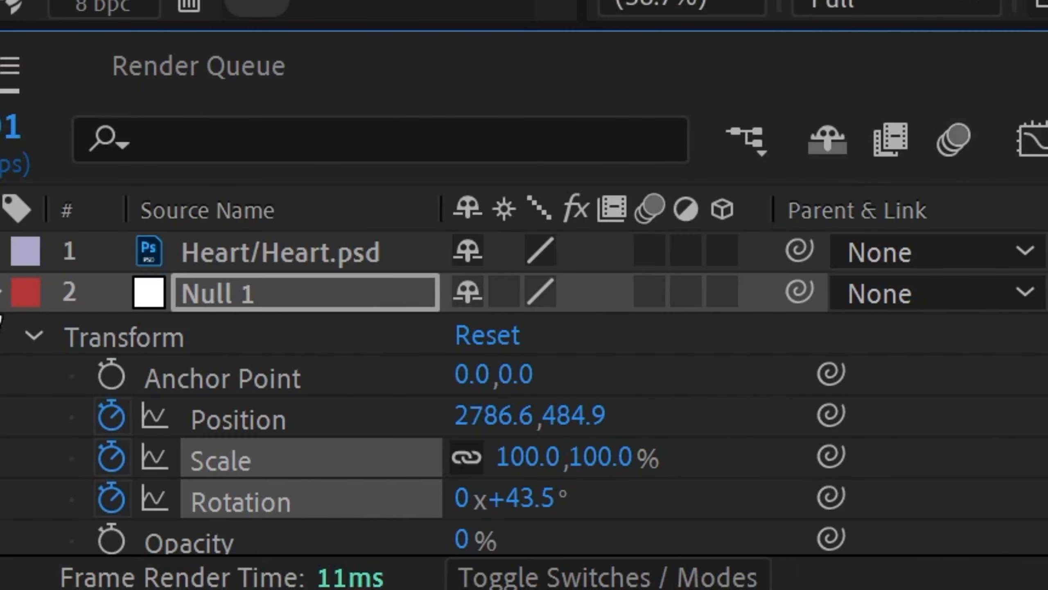
- Parent the Heart/Heart.psd layer to Null 1 and set the composition preview resolution to Half
left_click(0, 291)
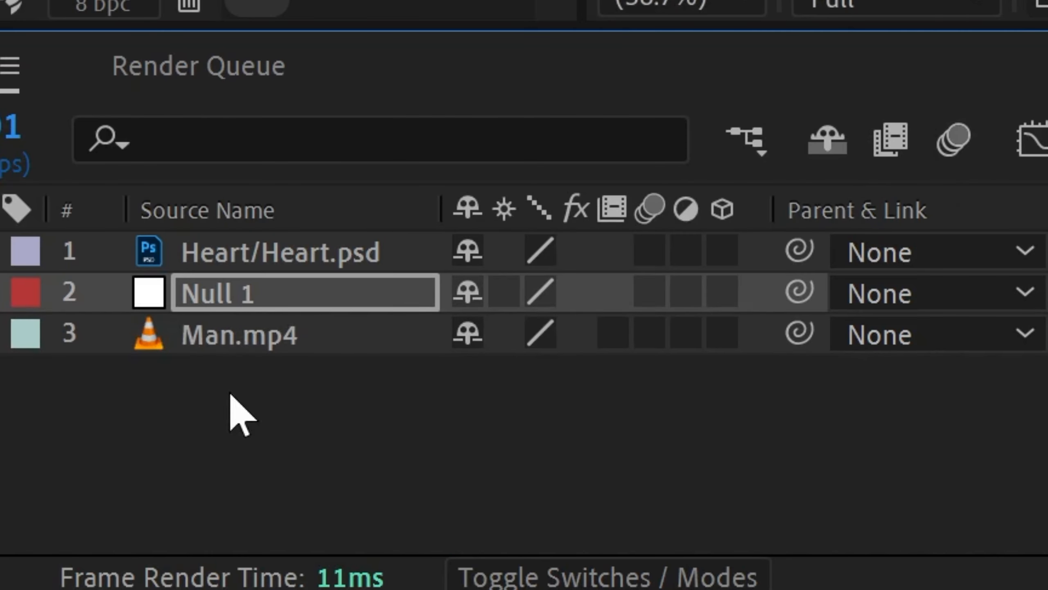
left_click(229, 392)
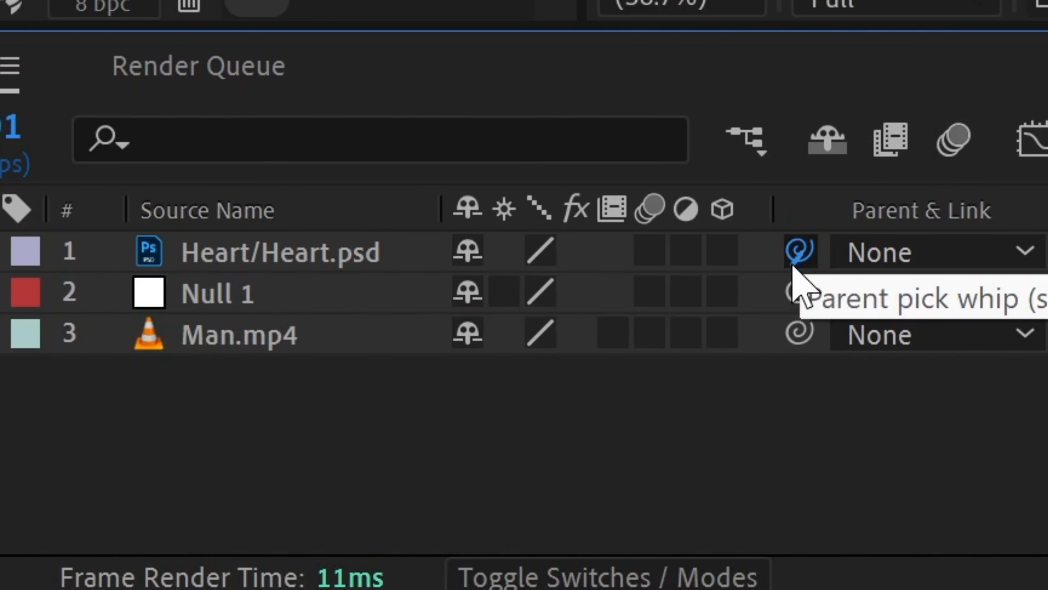
left_click_drag(792, 266, 750, 296)
left_click_drag(673, 289, 383, 306)
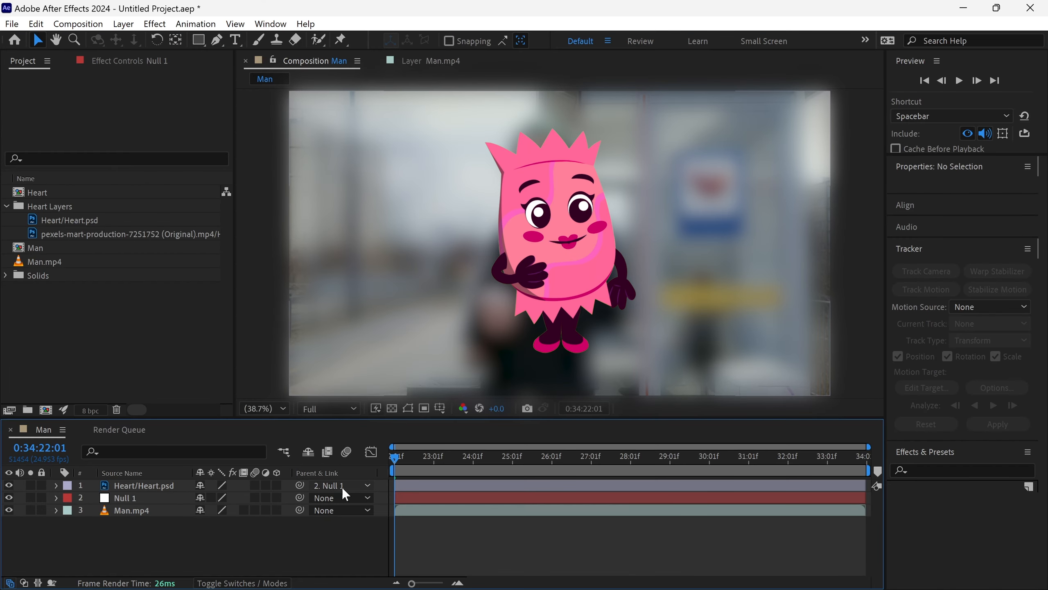
left_click(328, 408)
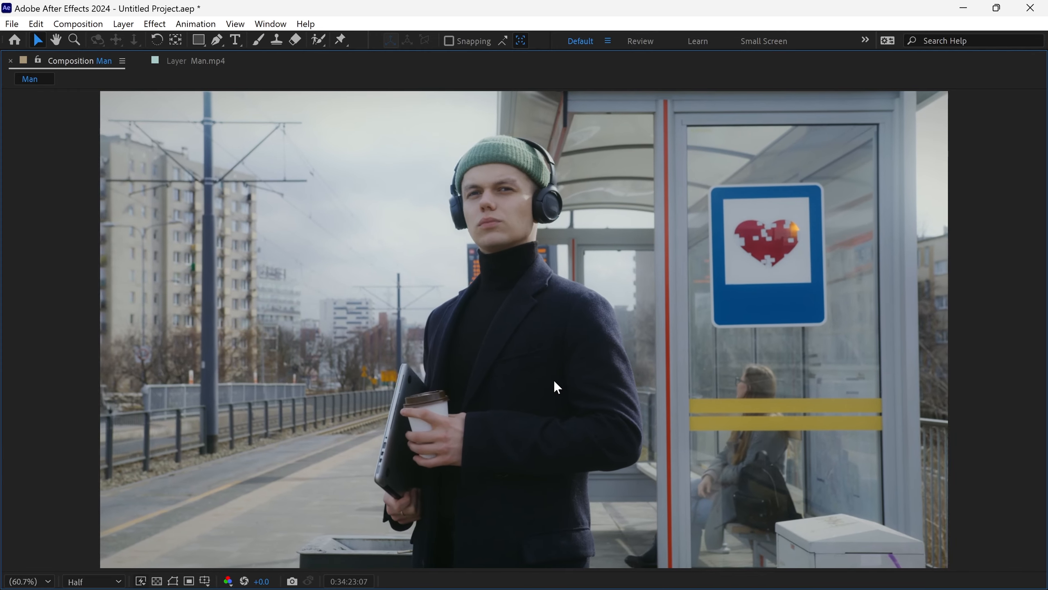